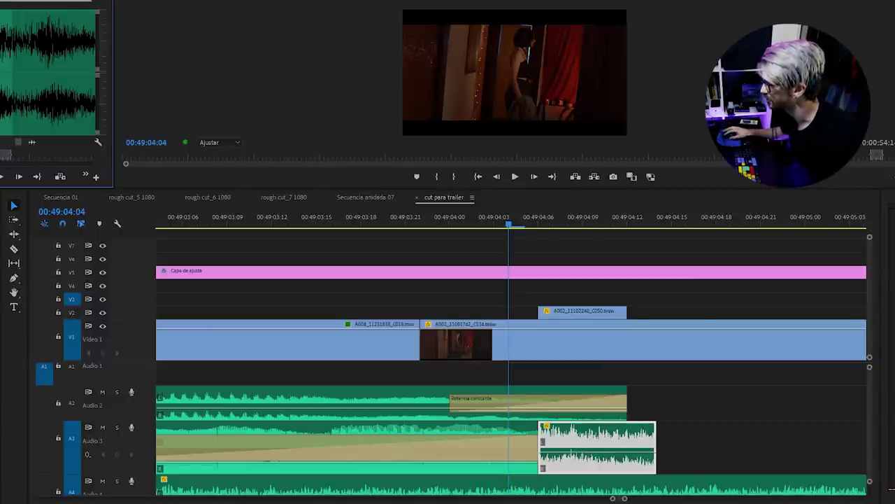
Audition the Audio 3 sound effects near 00:49:04 and 00:49:08 on their own as source clips
click(17, 160)
key(space)
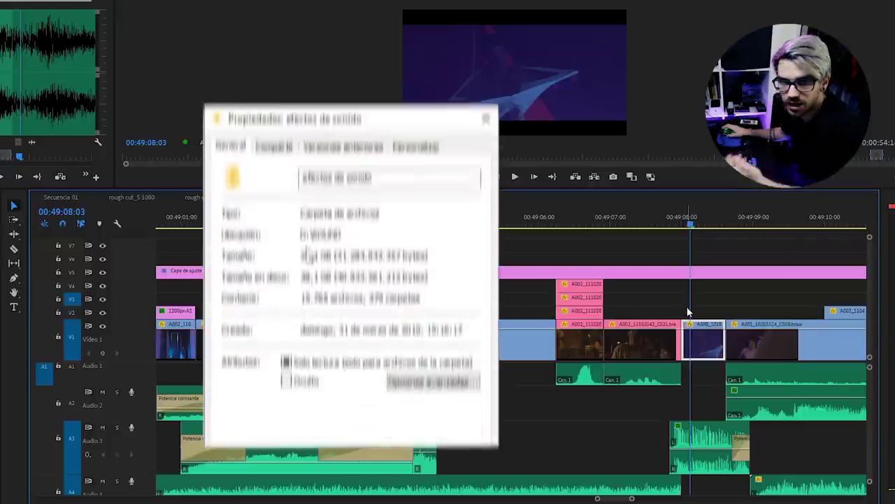
double_click(728, 447)
drag(79, 166, 77, 165)
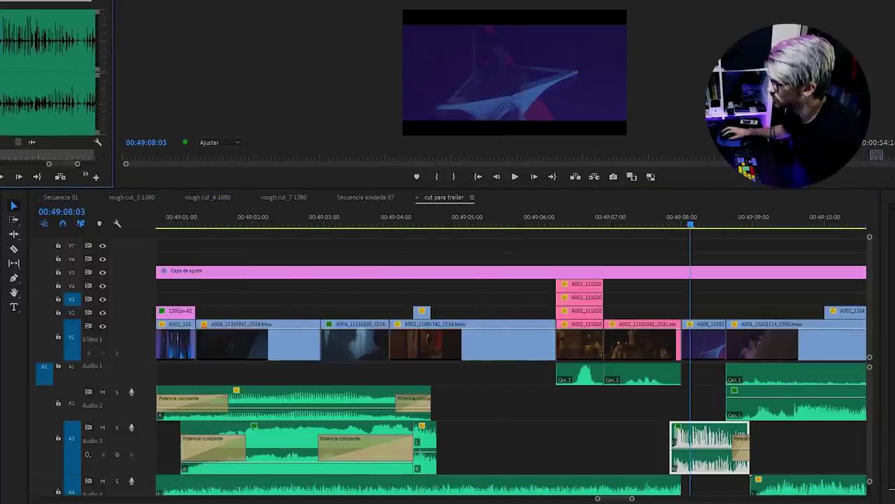
Solo Audio 3 and play the cut into the purple-lit shot from 00:49:07:16
click(684, 223)
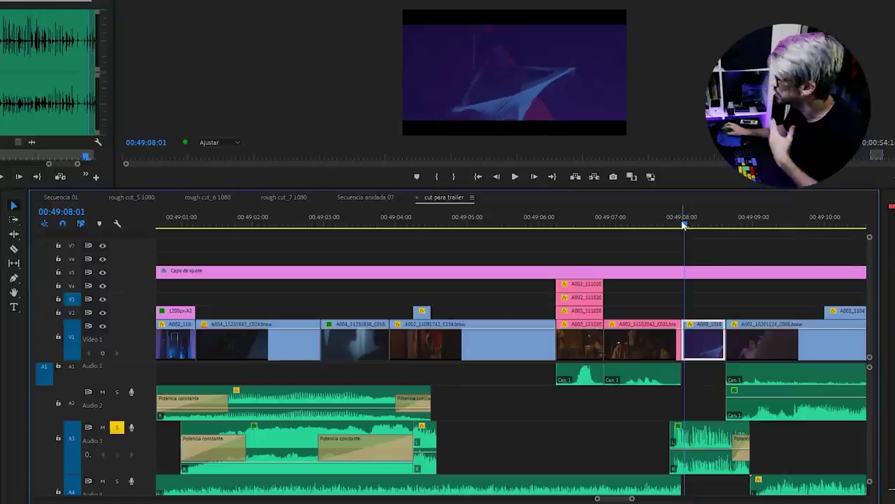
click(656, 224)
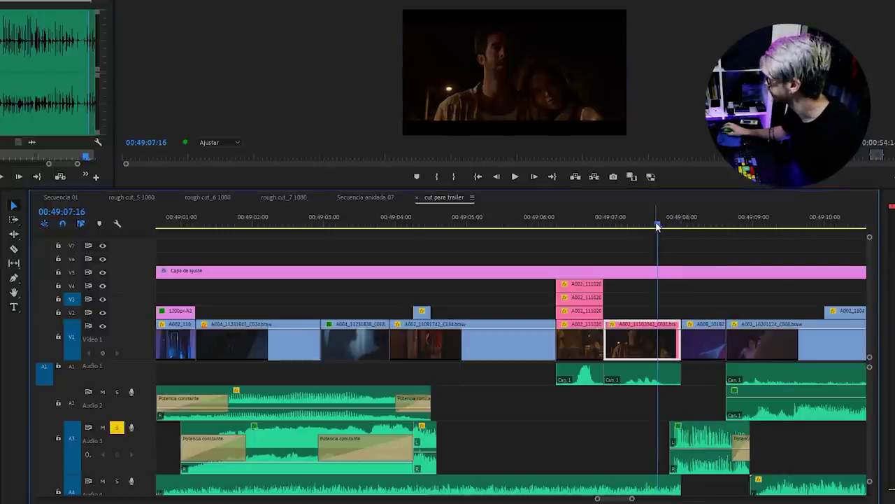
key(space)
click(708, 223)
click(719, 325)
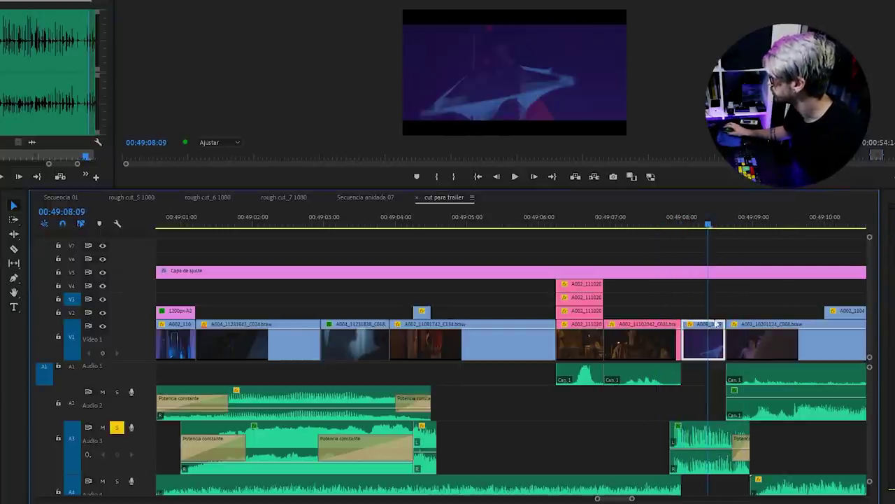
Inspect the effect settings of the RIPS AND TEARS sound clip on Audio 3
click(703, 440)
click(109, 2)
click(144, 17)
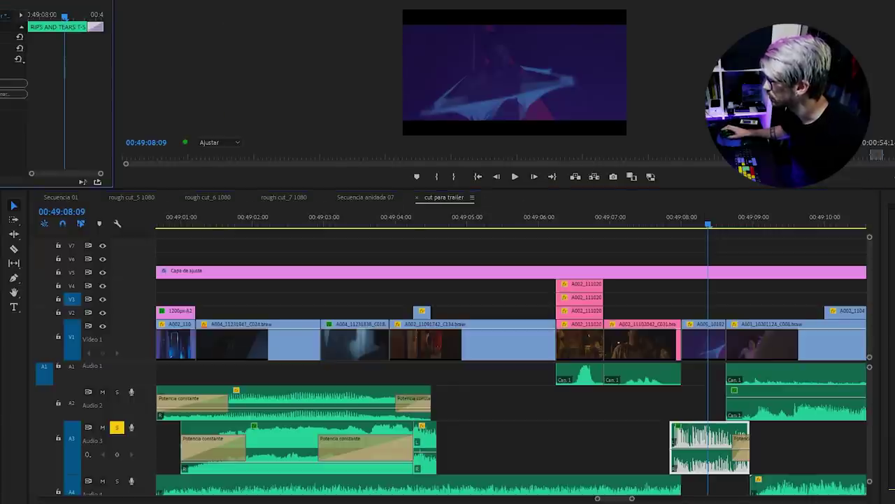
click(14, 84)
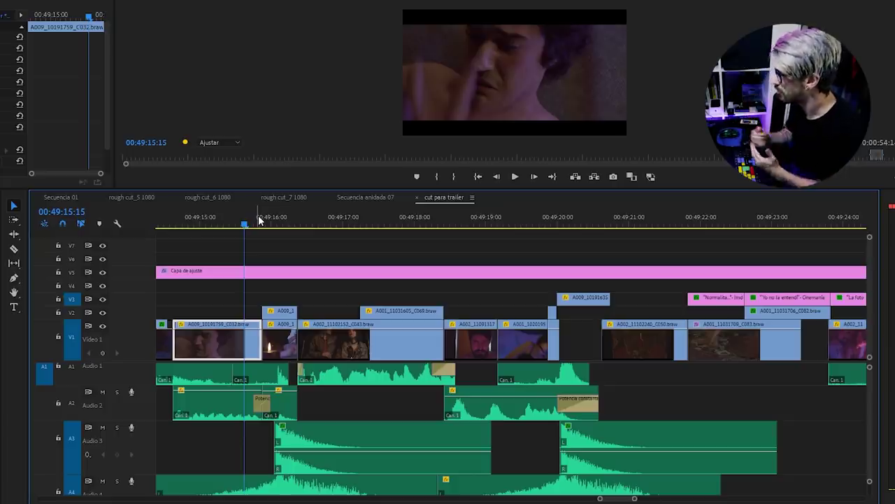
Solo Audio 3 and Audio 4 and play the transition from about 00:49:15
click(259, 220)
click(117, 393)
click(117, 427)
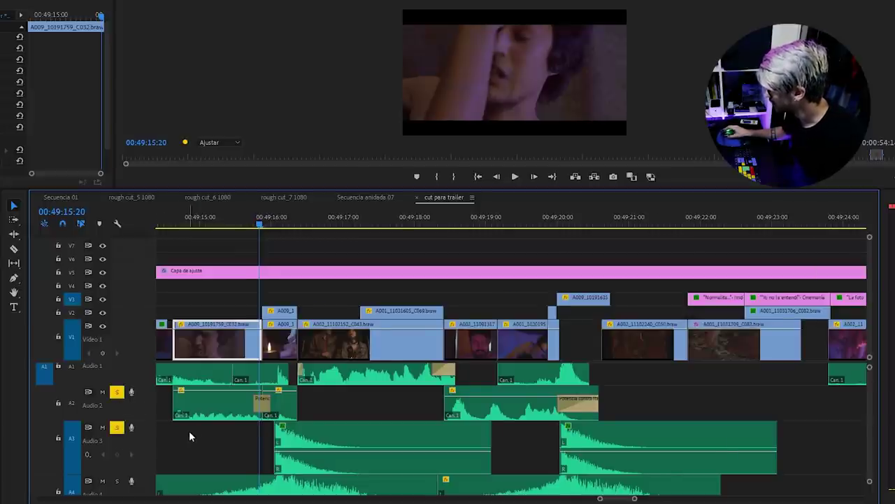
scroll(189, 430, down, 3)
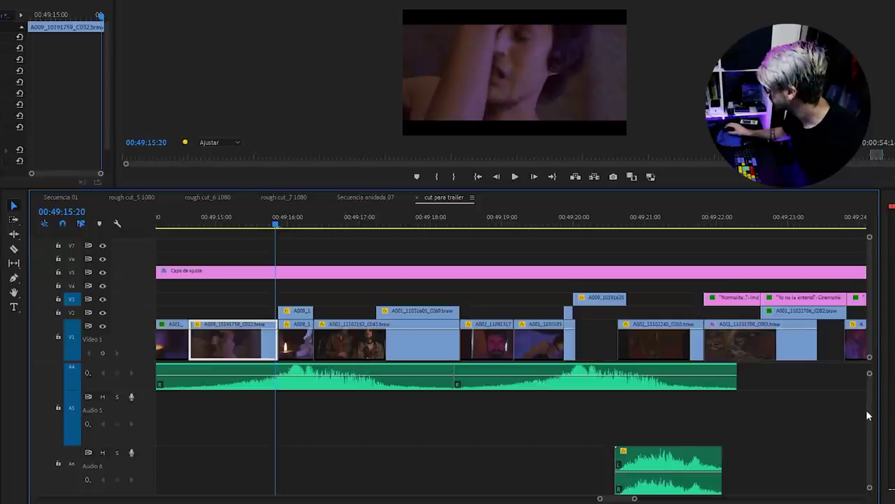
scroll(420, 406, up, 3)
drag(273, 219, 222, 225)
key(space)
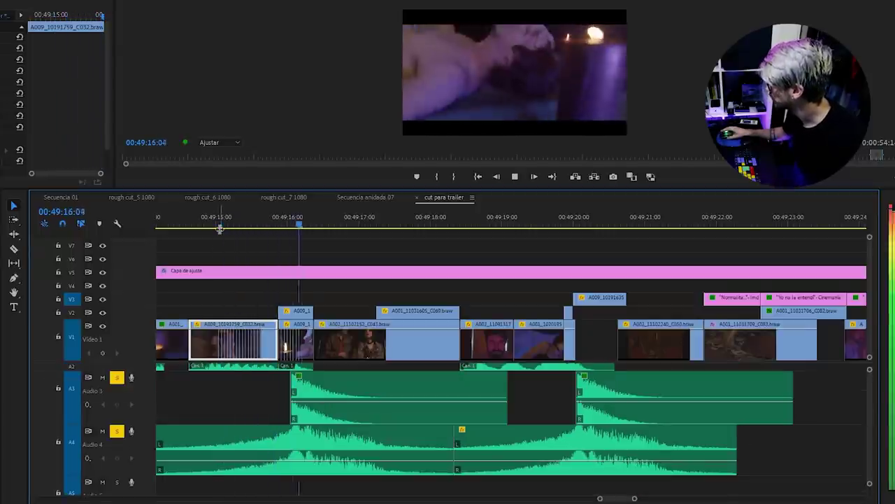
key(space)
Open the first swelling Audio 4 clip as a source and play its passage with only Audio 4 soloed
click(321, 437)
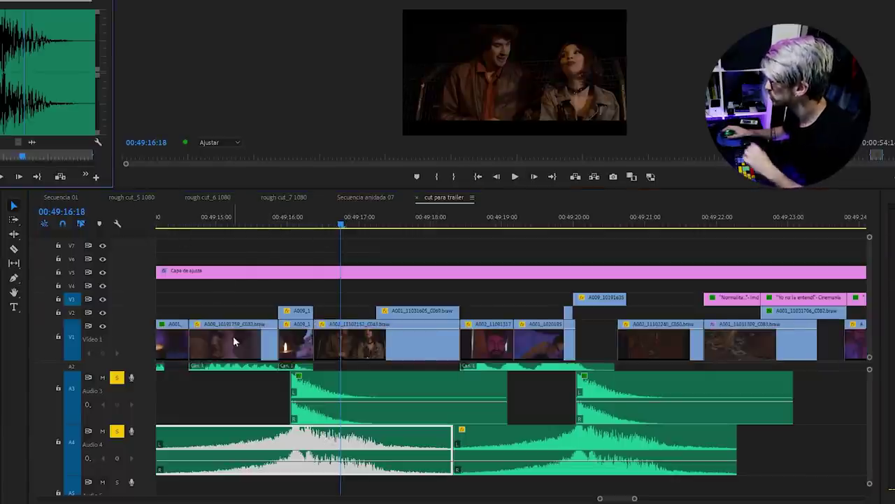
click(117, 378)
scroll(210, 391, up, 3)
click(241, 224)
key(space)
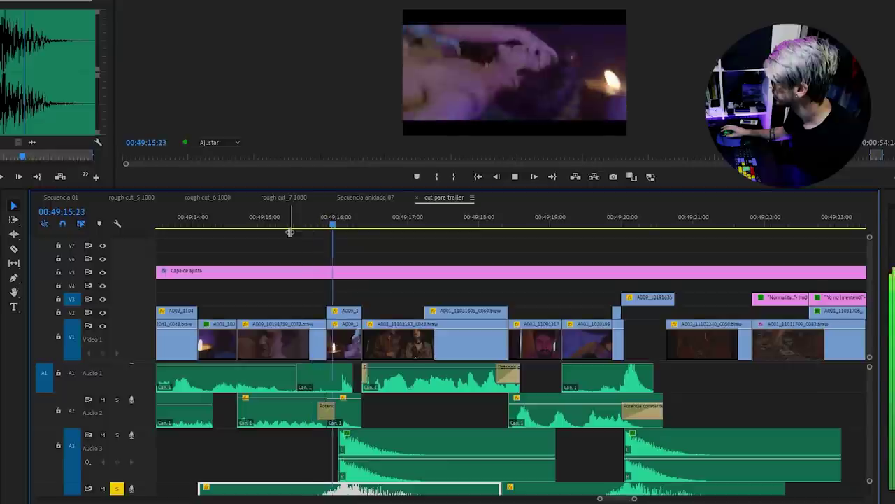
Open the impact clip starting near 00:49:16 as a source and listen to its passage with only Audio 3 soloed
click(356, 438)
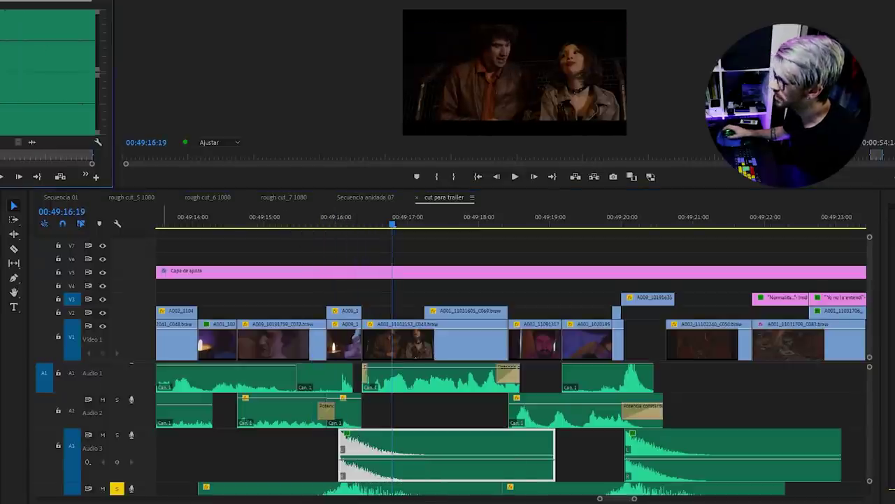
click(116, 435)
key(d)
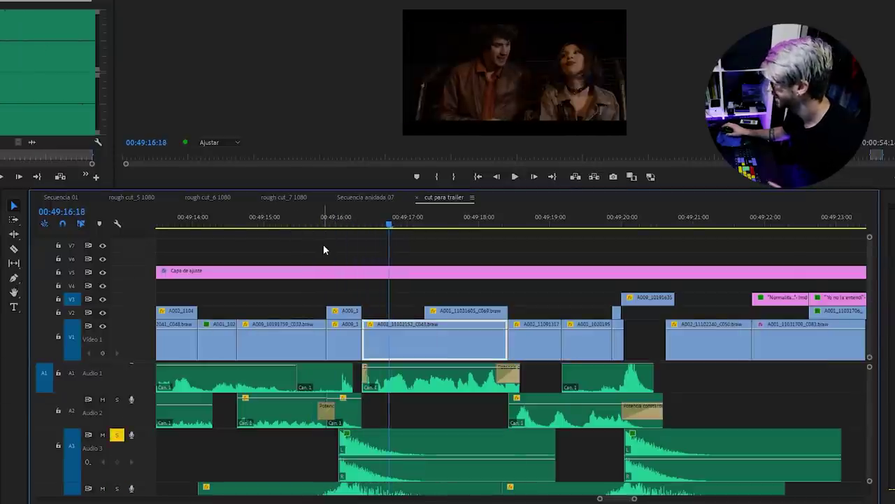
drag(343, 222, 368, 223)
Open the short Audio 2 clip near 00:49:16, play it with only that track soloed, and step the playhead to 00:49:16:01
click(343, 413)
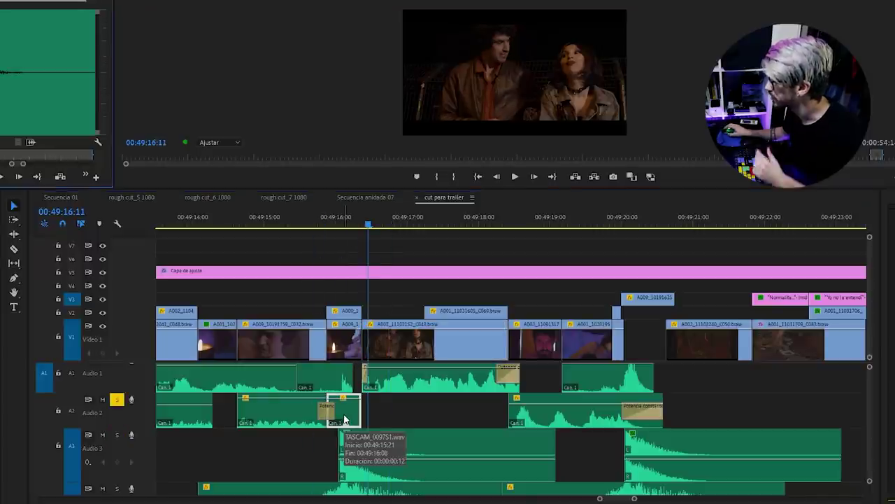
key(space)
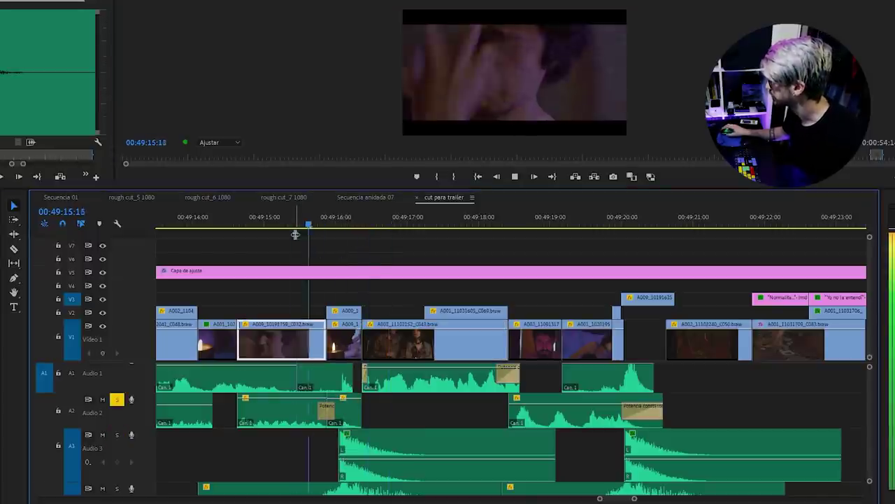
click(350, 221)
key(d)
key(Left)
key(Left)
key(Left)
key(Left)
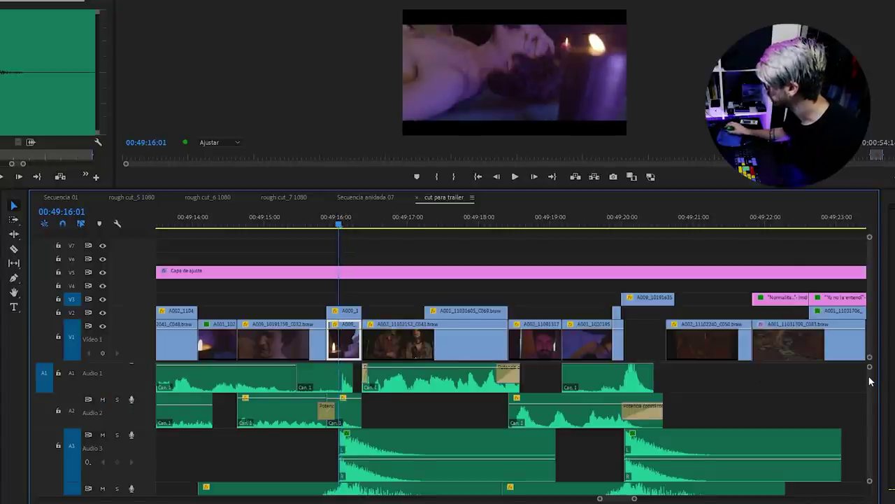
Play the passage from about 00:49:15 with only Audio 1 soloed
click(294, 223)
key(d)
key(space)
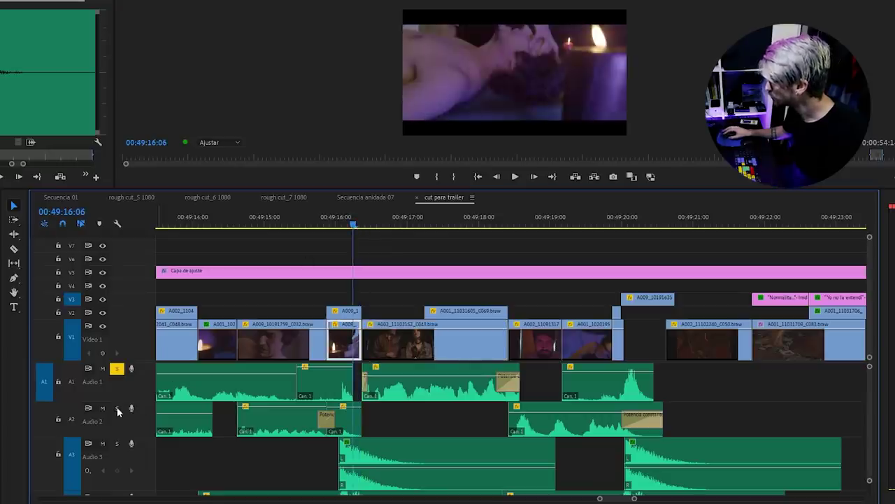
Play the lead-in to the 00:49:16 impact with only Audio 4 soloed
scroll(118, 412, down, 3)
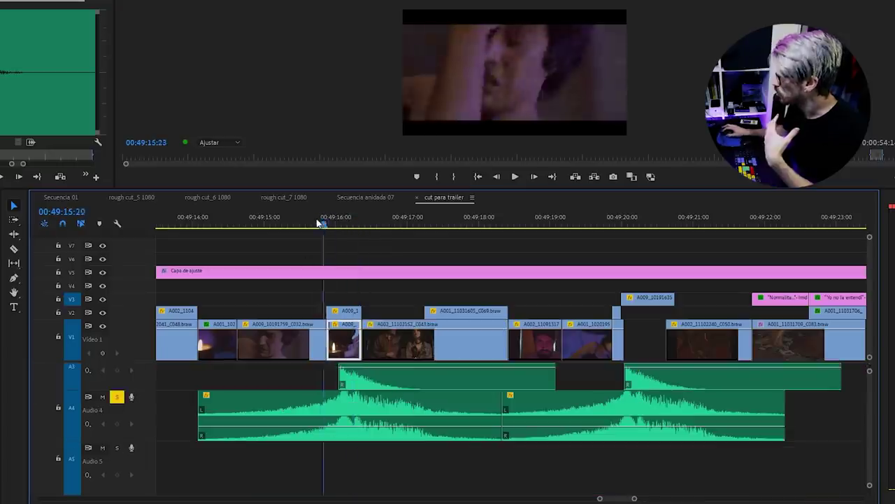
click(310, 222)
key(space)
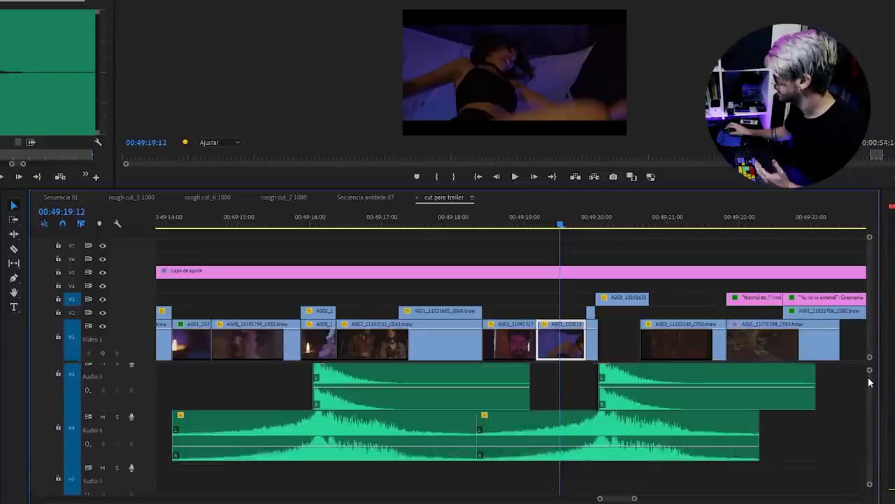
Play the second swell and impact from 00:49:19:05 with all audio tracks audible
scroll(870, 382, up, 2)
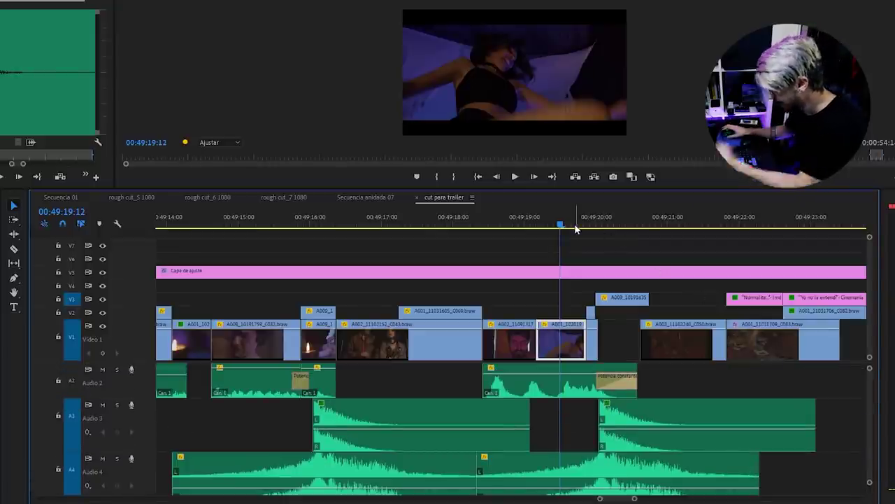
drag(576, 227, 542, 224)
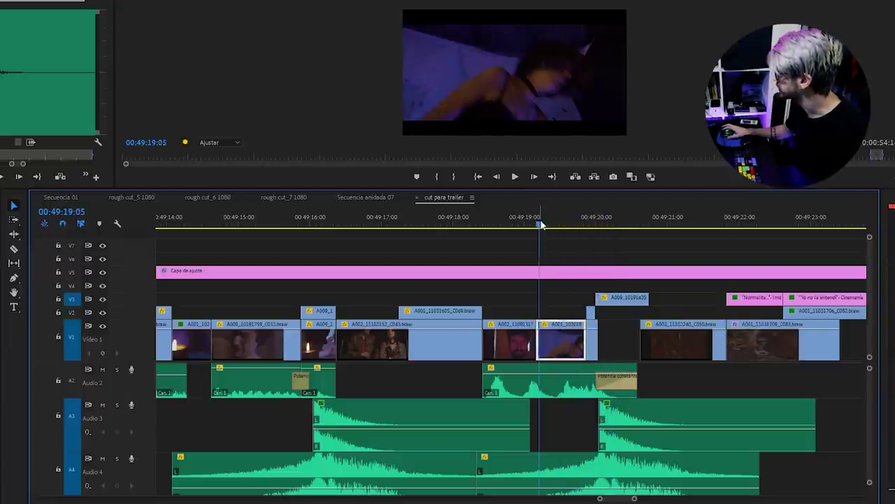
key(space)
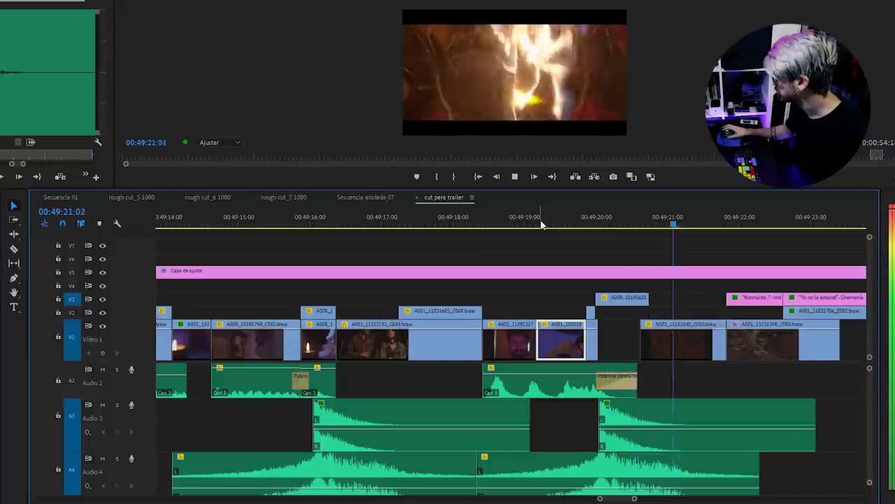
key(space)
drag(679, 226, 649, 222)
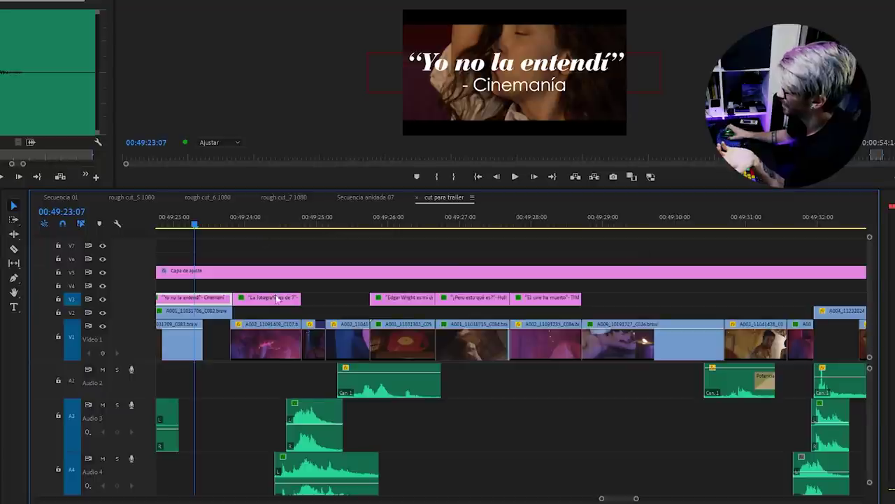
Move the playhead through the quote titles from "Normalita..." and "Yo no la entendí" to the photography quote
scroll(277, 299, up, 4)
click(273, 225)
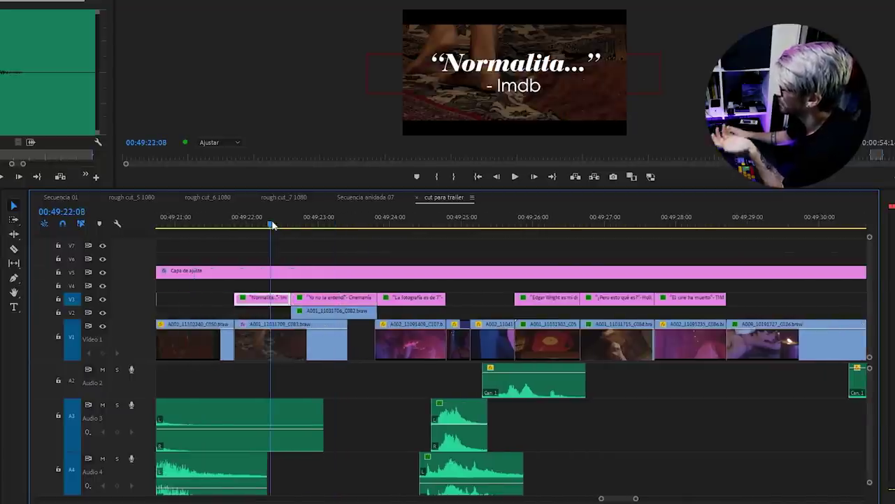
click(324, 219)
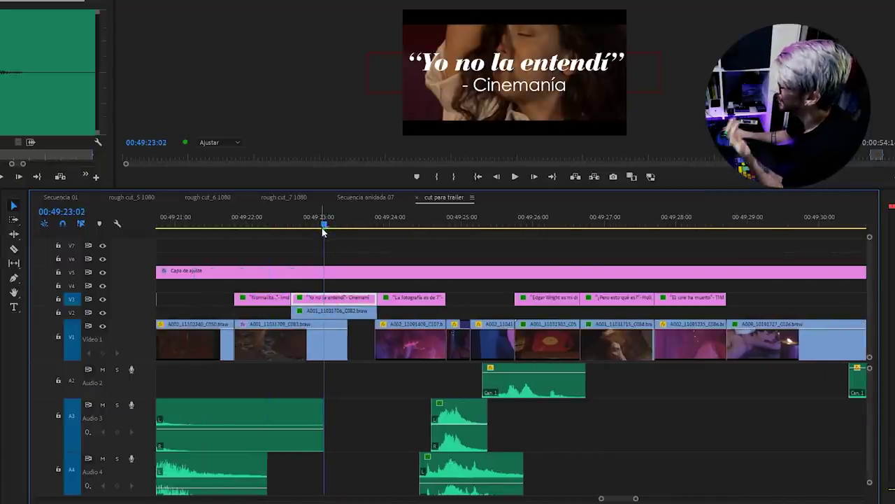
key(Down)
drag(377, 223, 375, 248)
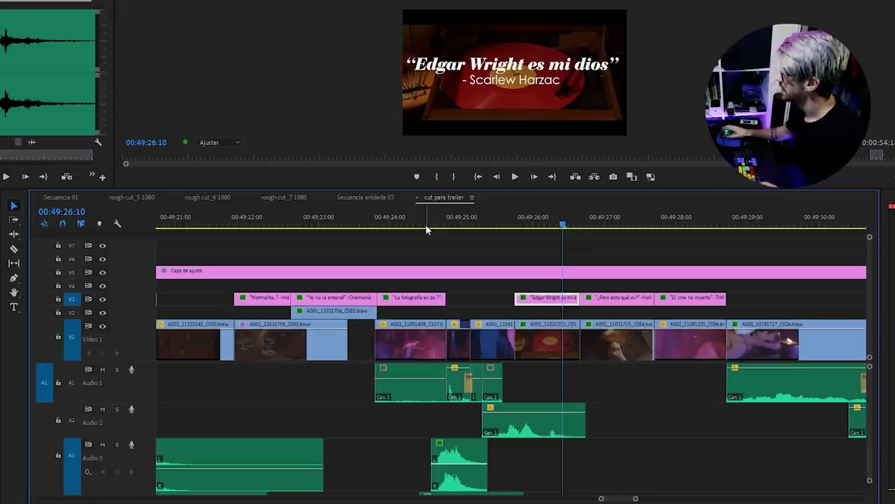
Play the montage from about 00:49:25, and replay its closing part from about 00:49:30
click(500, 227)
key(space)
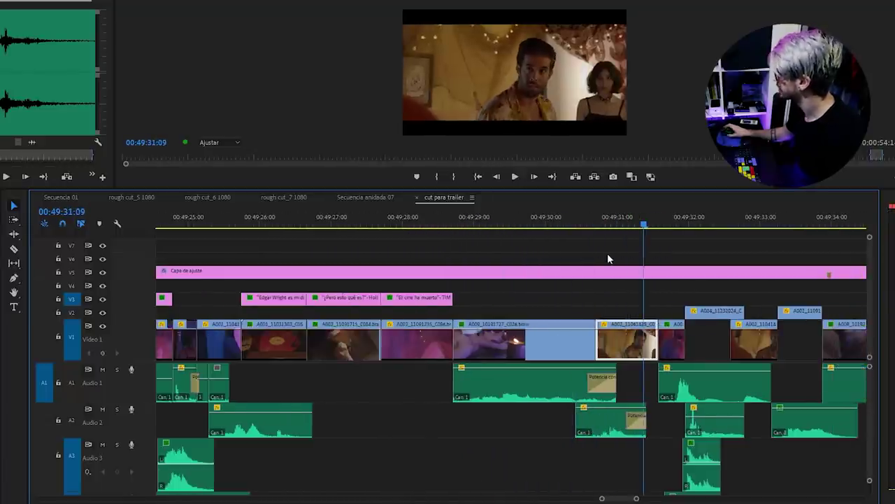
key(space)
click(581, 224)
drag(580, 224, 566, 231)
key(space)
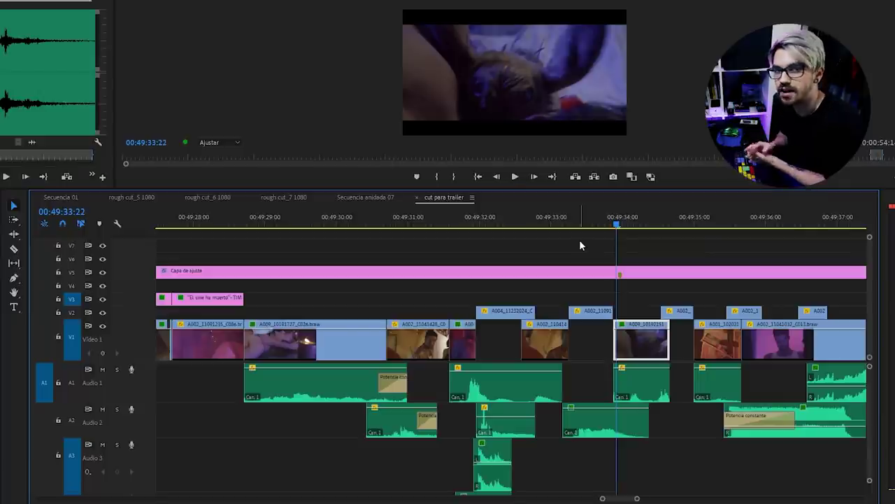
Audition the Audio 2 clip before the film title as a source, and open the rising Audio 1 clip above it
scroll(579, 239, down, 5)
drag(410, 224, 393, 226)
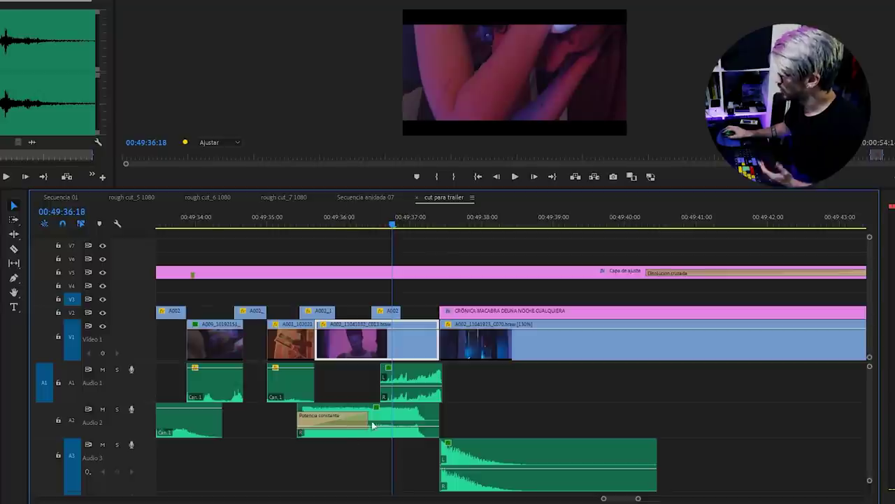
double_click(343, 421)
mouse_move(31, 163)
mouse_down()
mouse_move(3, 156)
mouse_move(57, 157)
mouse_up()
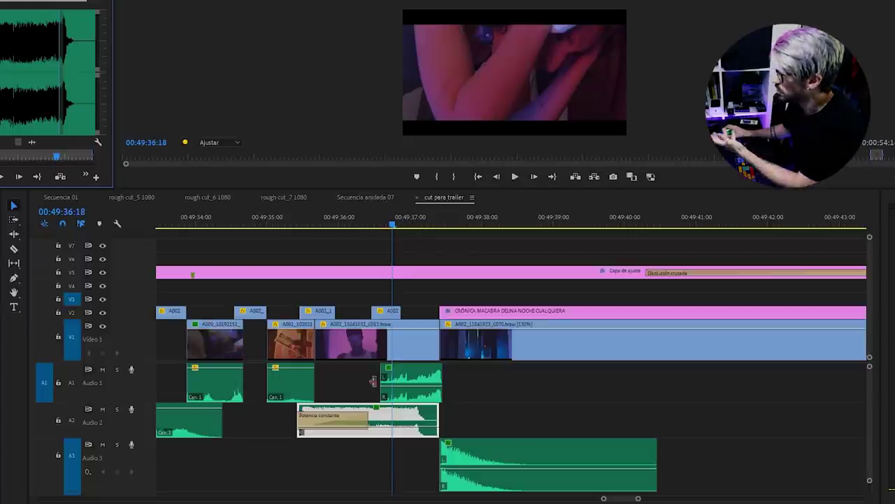
click(412, 377)
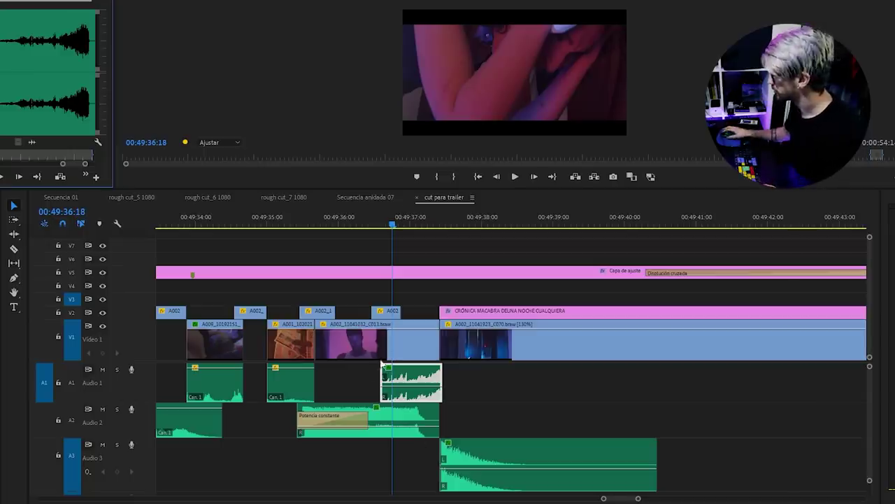
Solo Audio 1 to check the rise into the film title, and return the playhead to 00:49:31:14
click(342, 342)
click(117, 370)
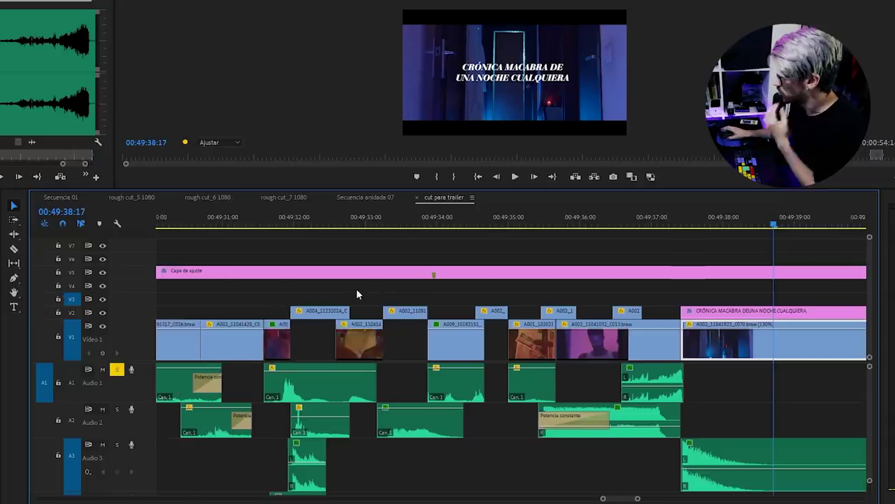
scroll(356, 288, up, 2)
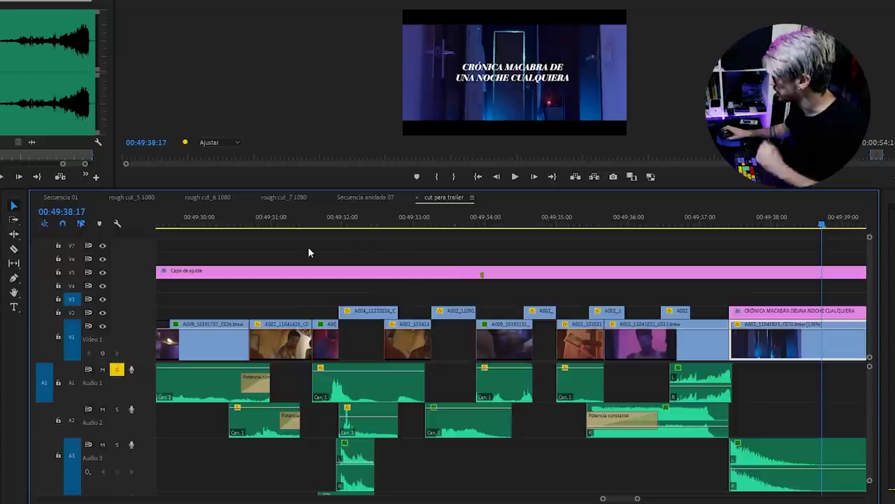
click(313, 223)
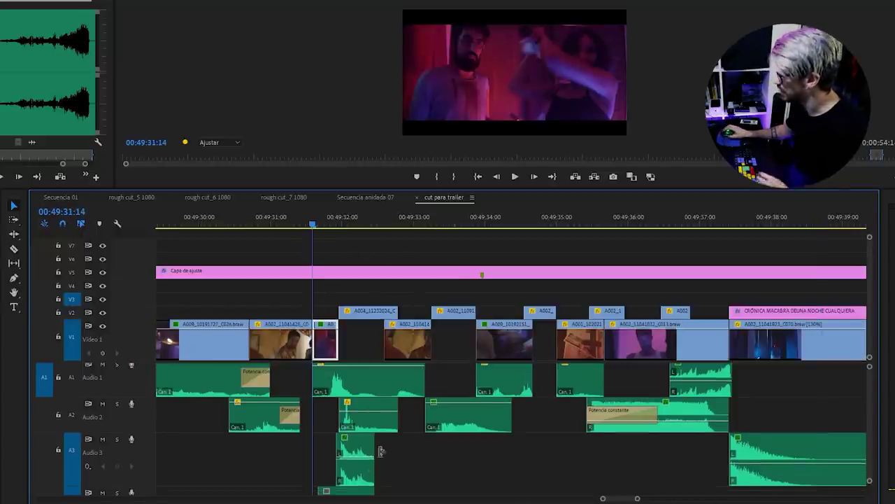
Solo Audio 3 to check the effects around 00:49:31:14, and move the playhead to 00:49:37:01, just before the film title
click(117, 439)
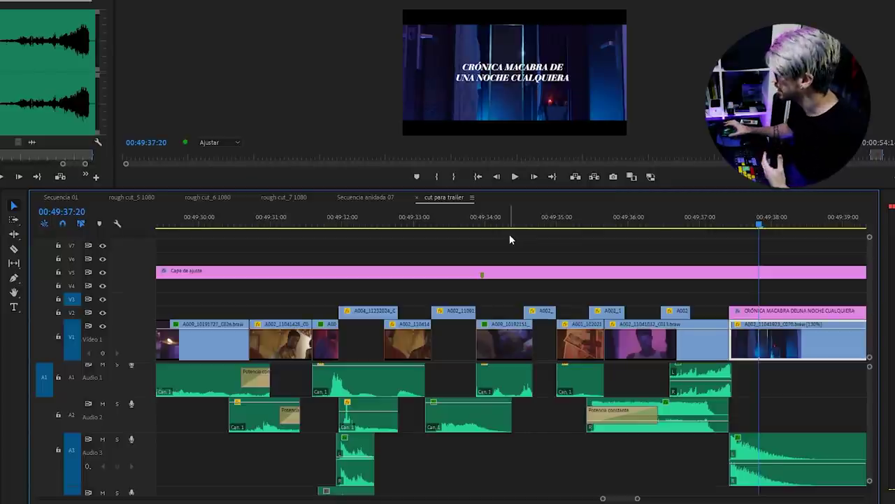
scroll(752, 456, right, 3)
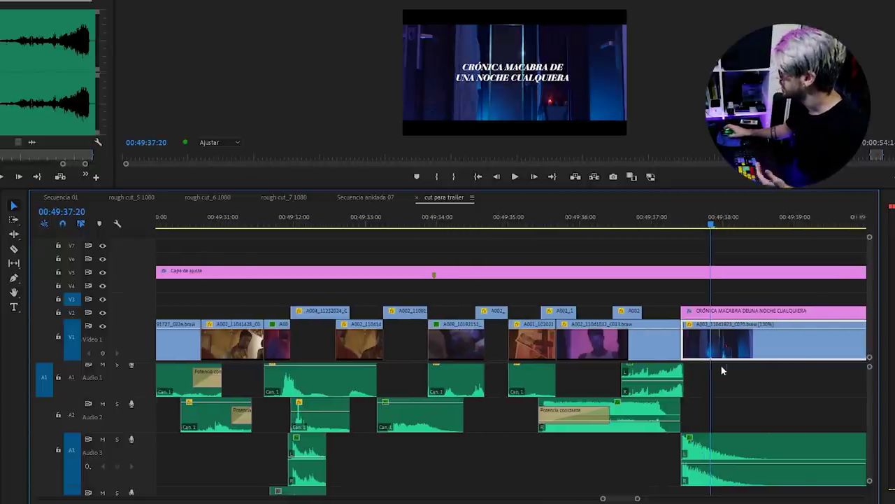
click(576, 221)
drag(576, 221, 562, 226)
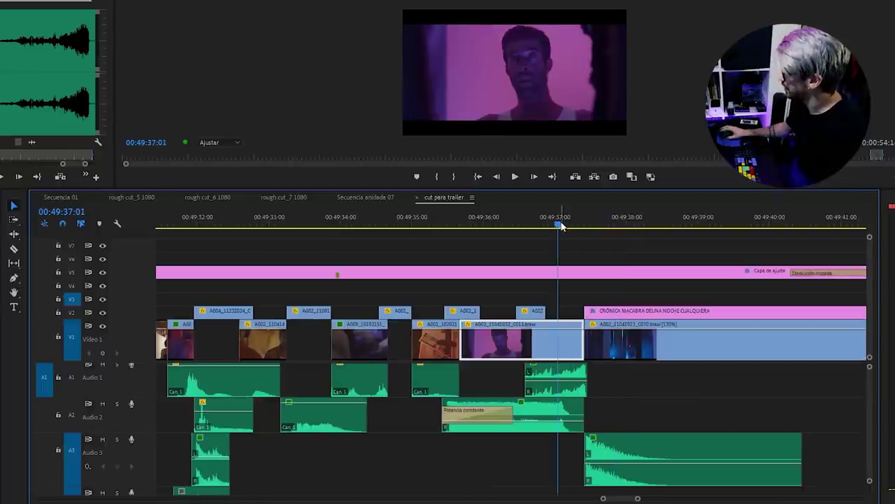
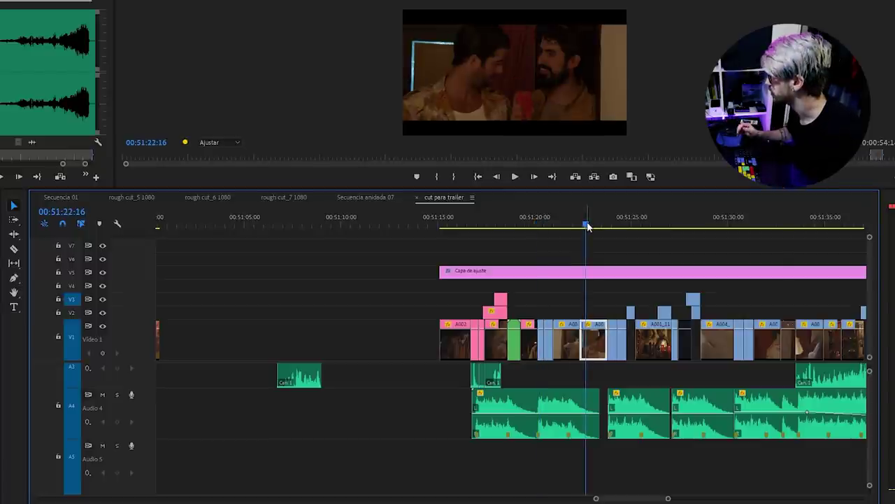
Play the party scene from about 00:51:21 to review how its cuts work with the music on Audio 4
click(562, 226)
key(space)
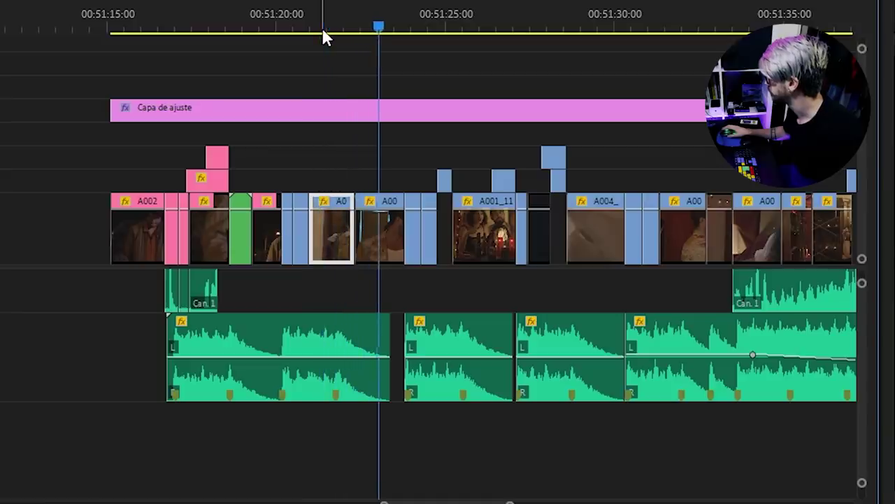
key(space)
key(d)
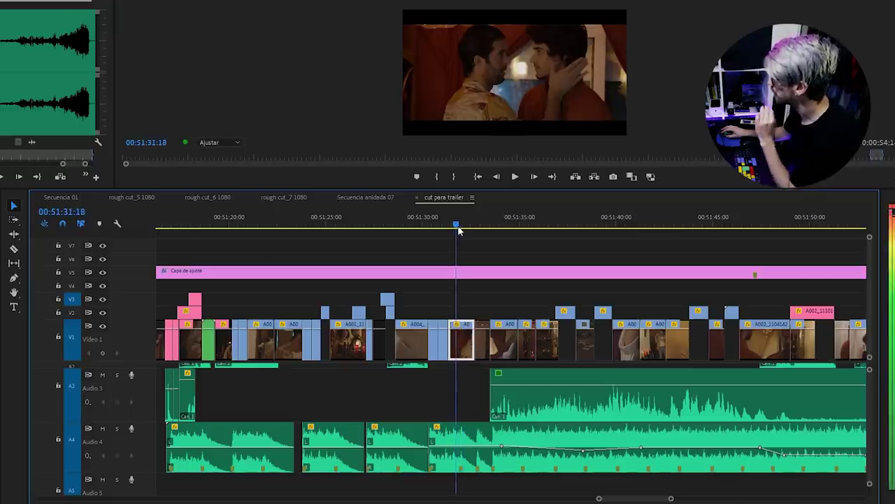
Play from 00:51:31:15 up to the start of the long Audio 3 clip, and return the playhead to about 00:51:30
drag(459, 231, 456, 231)
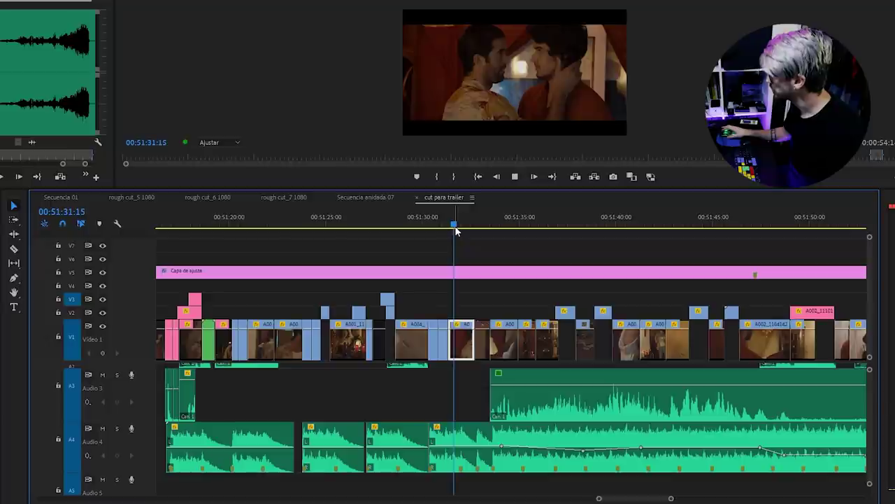
key(space)
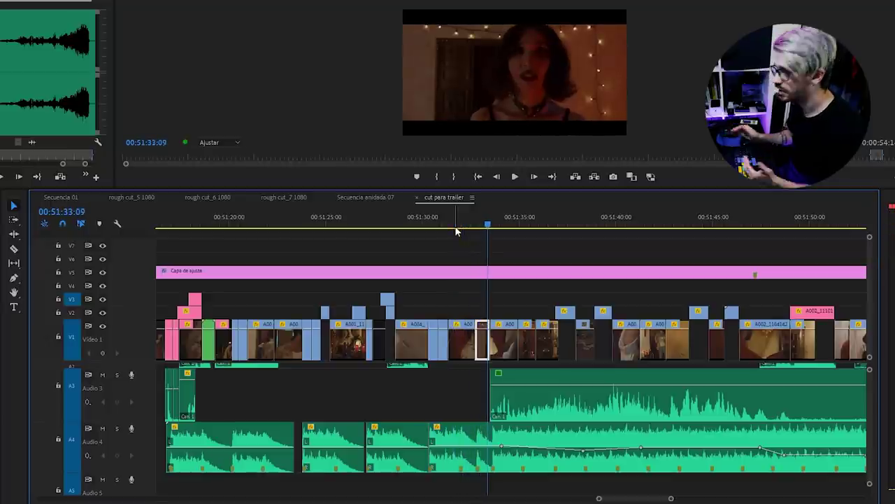
click(419, 227)
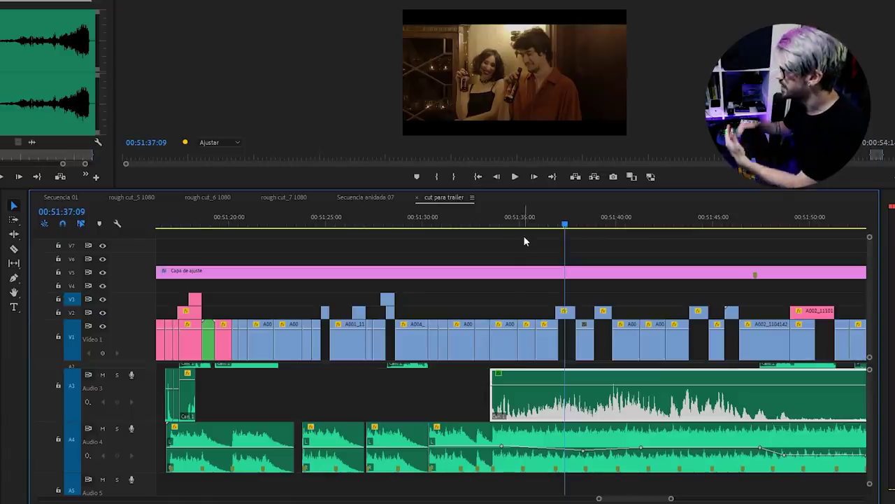
Scrub through the montage above the long Audio 3 clip from about 00:51:35 to about 00:51:46
click(518, 225)
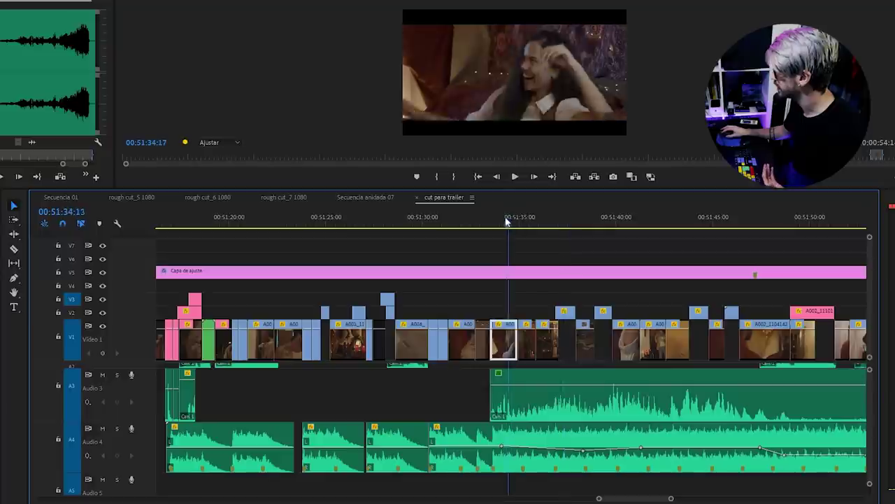
key(Down)
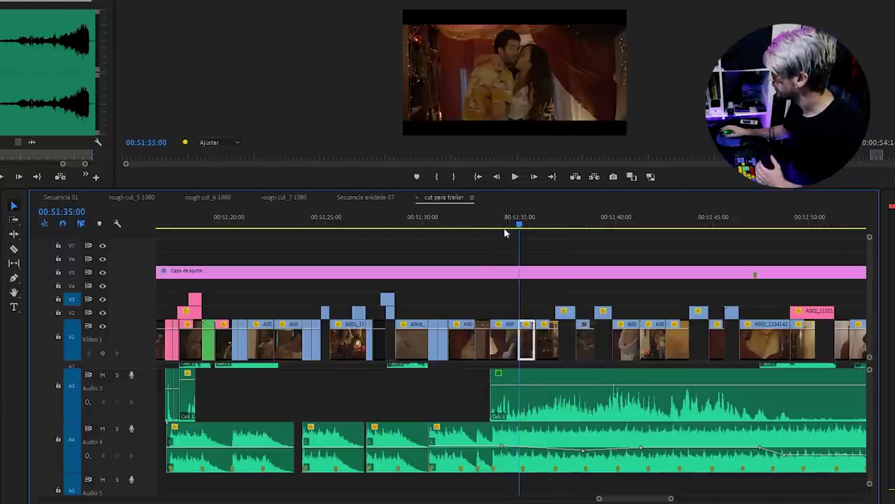
drag(522, 222, 658, 226)
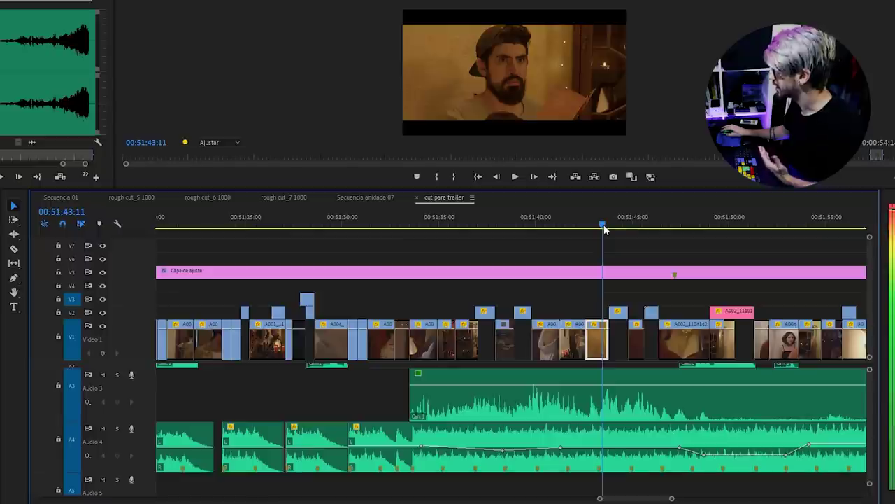
click(618, 226)
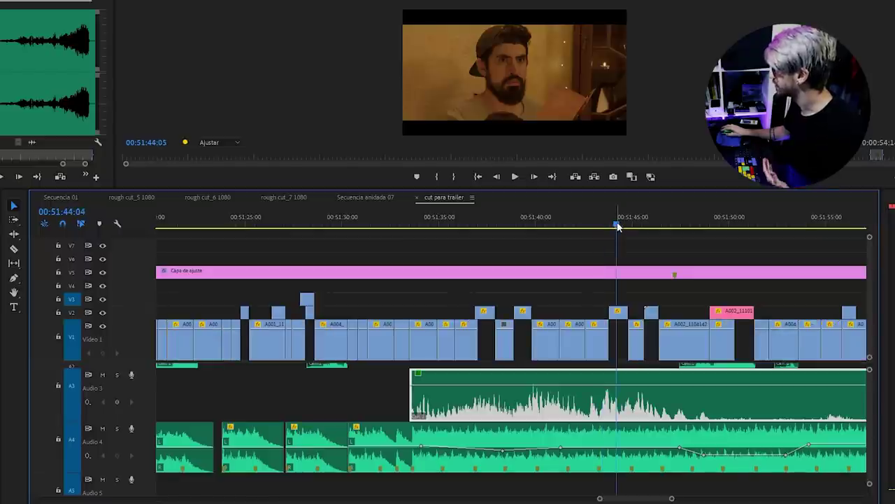
drag(618, 226, 659, 247)
Examine the Audio 1 and Audio 2 clips above the long Audio 3 clip, scrubbing from about 00:51:54 to 00:51:58
scroll(659, 247, down, 5)
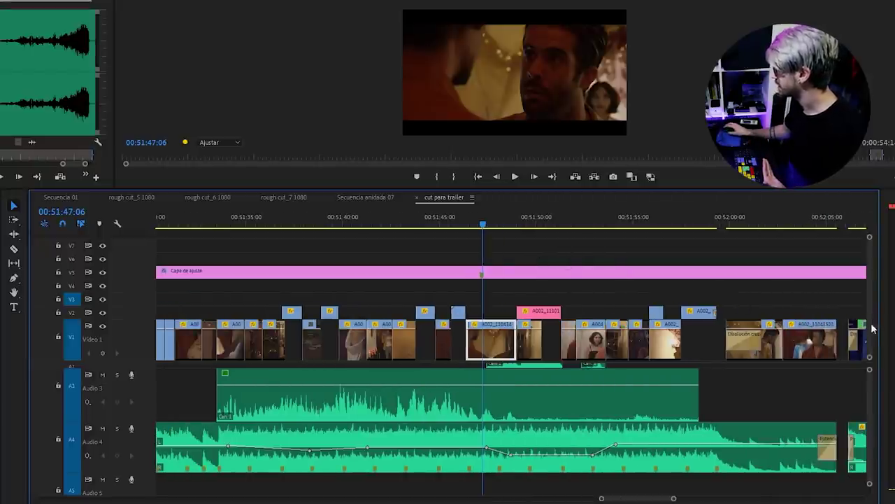
scroll(872, 391, up, 2)
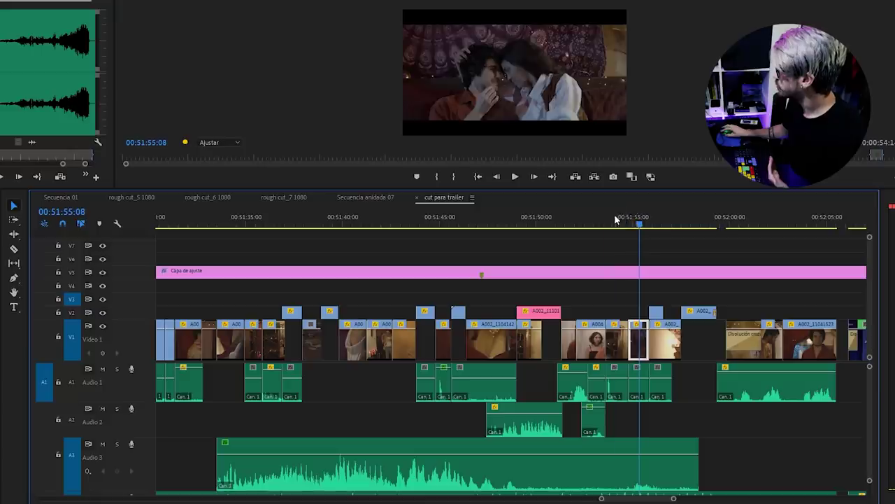
drag(615, 220, 703, 226)
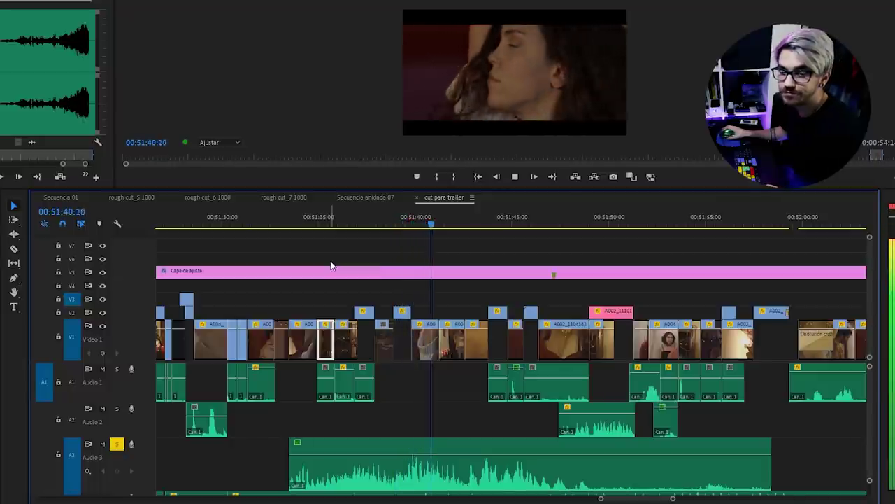
Audition the soloed Audio 3 clip up to 00:51:42:21, and return the playhead to 00:51:30:18
key(space)
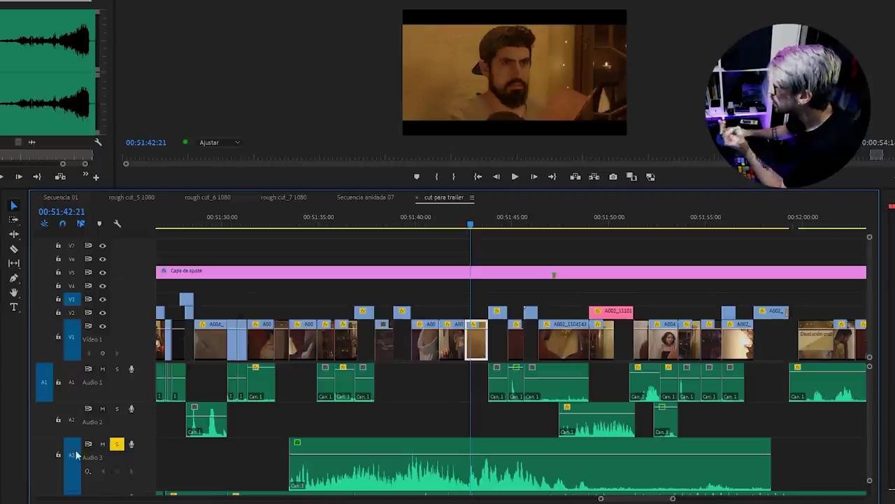
click(237, 224)
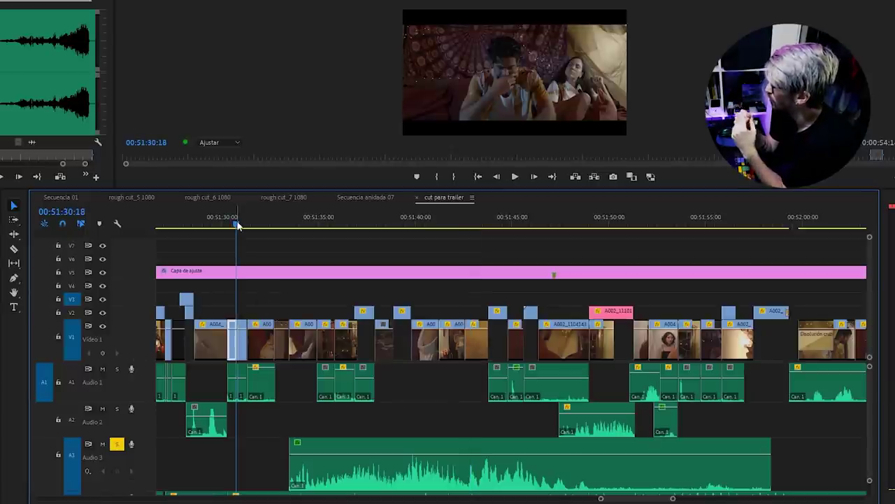